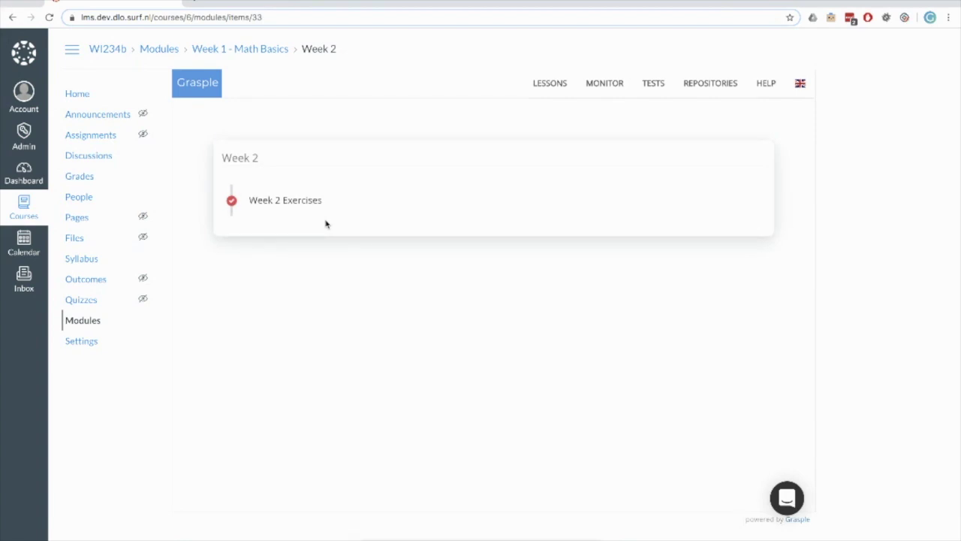
# Step: Start practicing the Week 2 Exercises and submit 6x · x as the derivative of 2x³
pyautogui.click(286, 206)
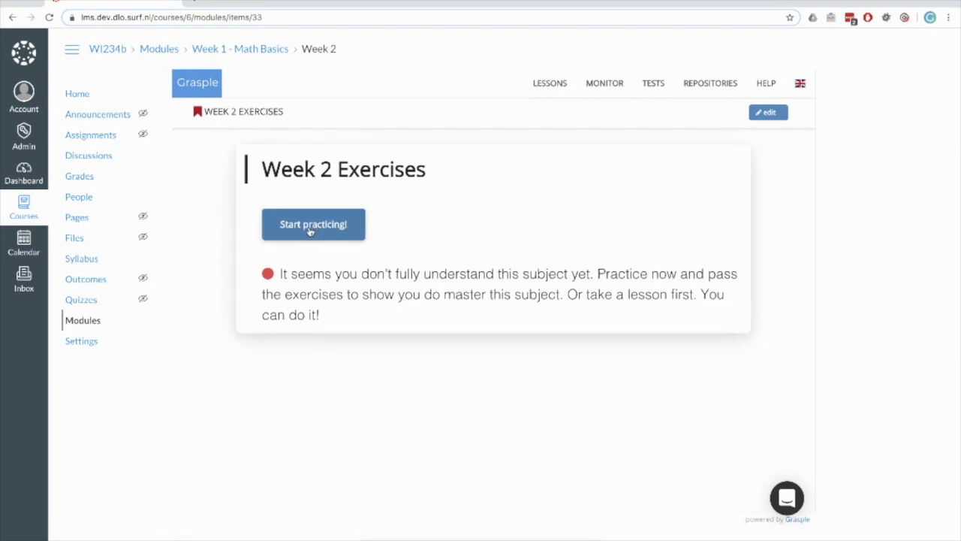
pyautogui.click(310, 227)
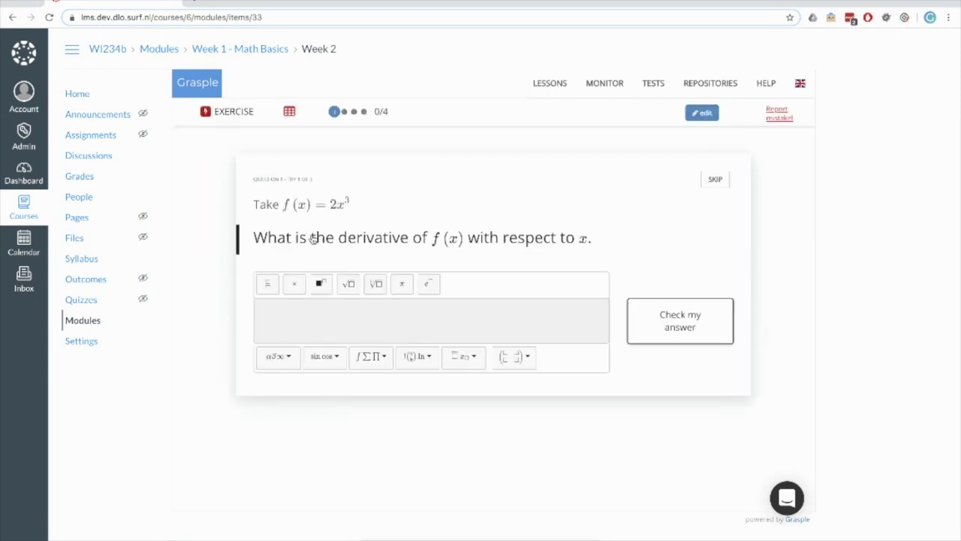
pyautogui.scroll(-1, 380, 315)
pyautogui.click(385, 315)
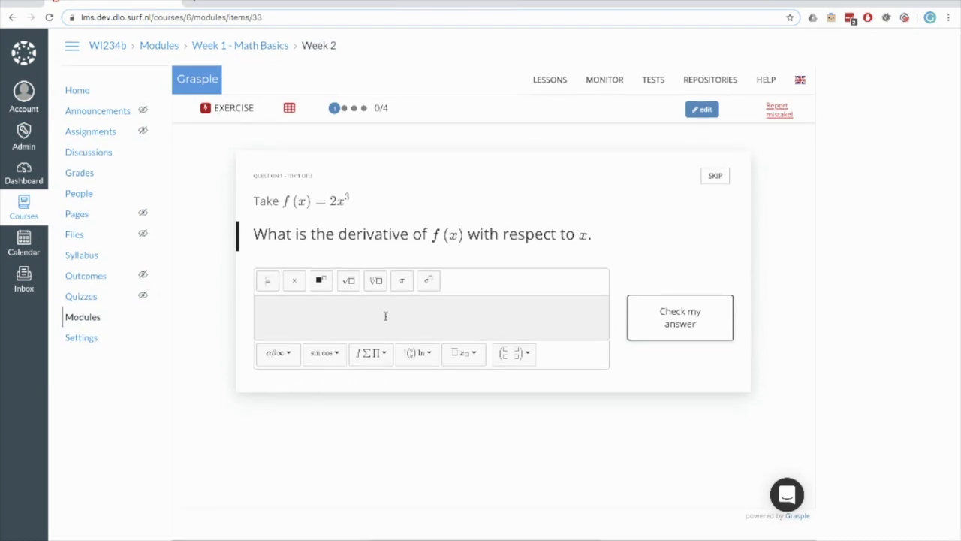
pyautogui.write('6x · x')
pyautogui.click(691, 324)
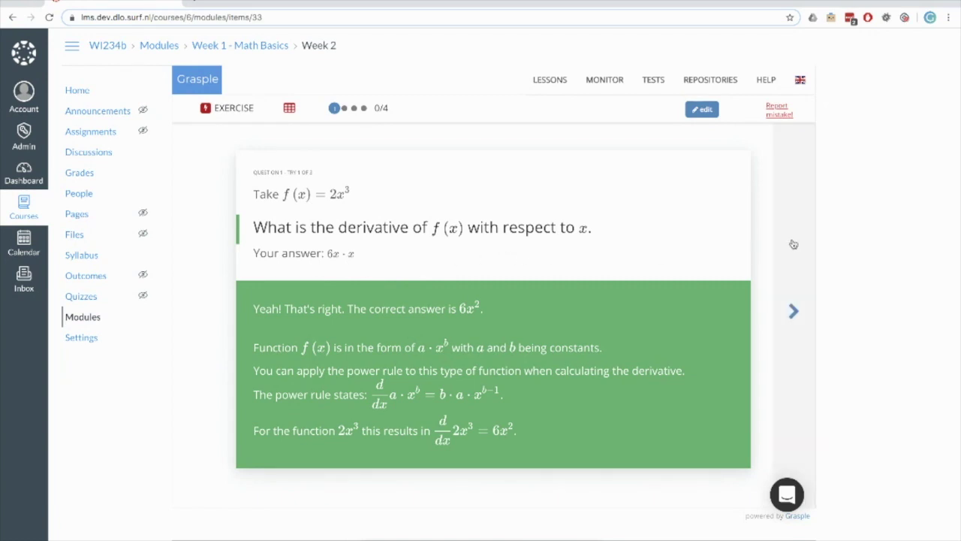
# Step: Continue to the tangent line question and check the answer x − 3
pyautogui.click(758, 308)
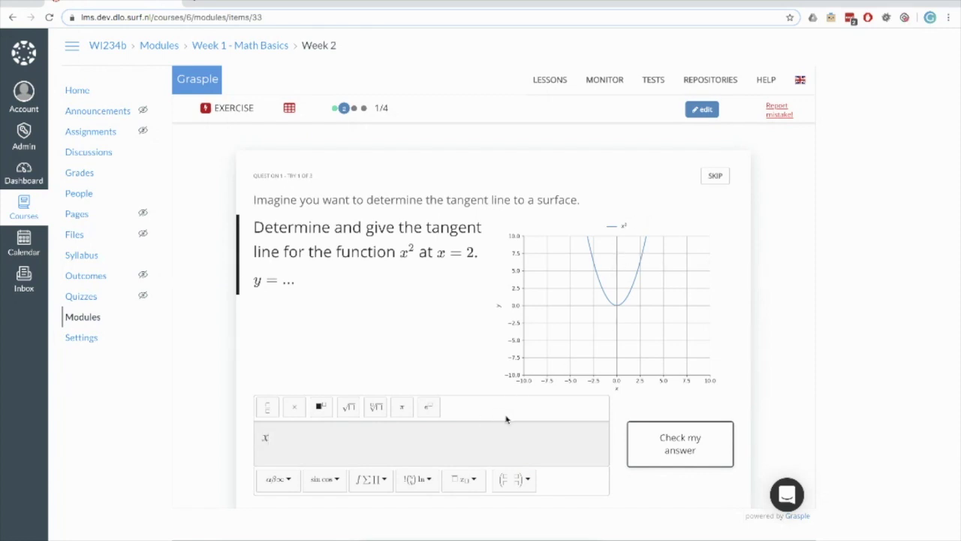
pyautogui.write('3')
pyautogui.click(698, 438)
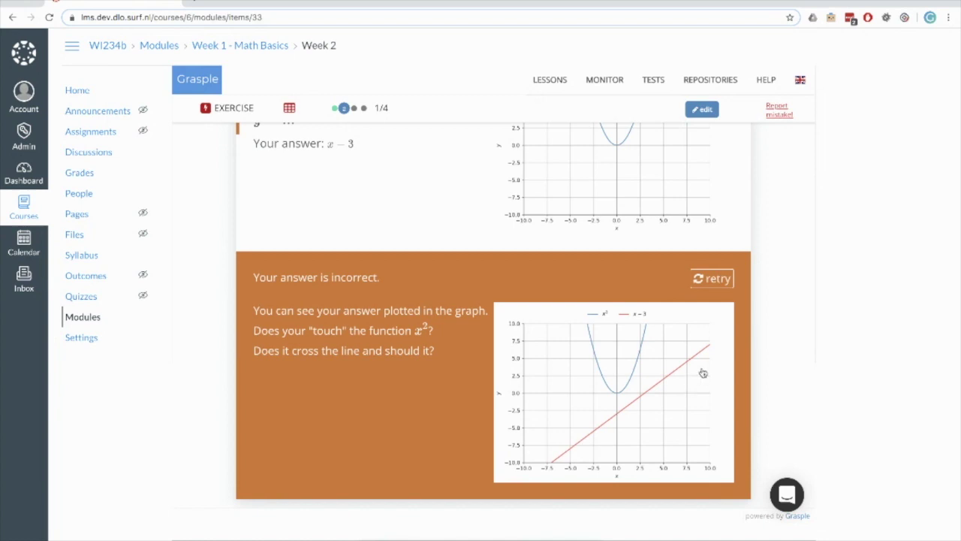
# Step: Skip the tangent line question and the matrix vector multiplication question, continuing to the last exercise
pyautogui.scroll(2, 762, 301)
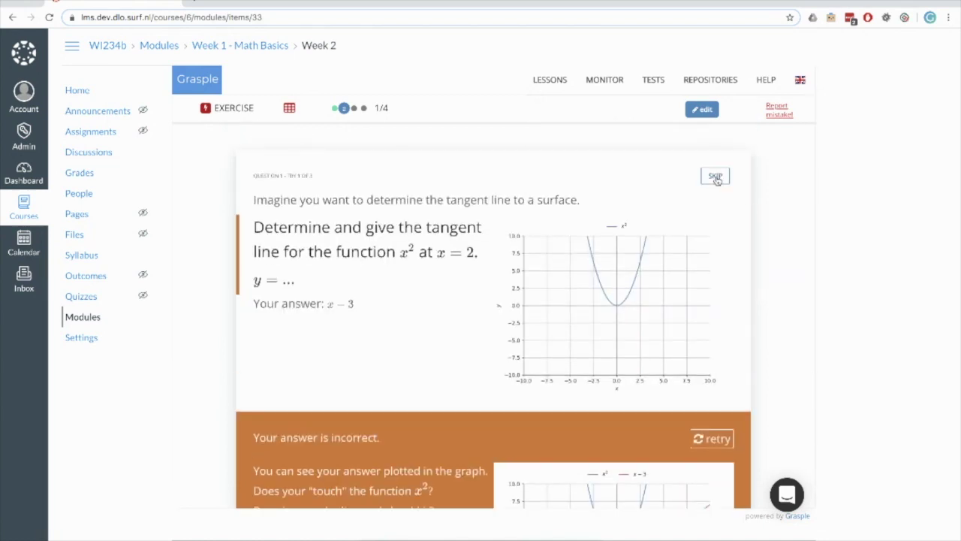
pyautogui.click(718, 181)
pyautogui.click(791, 245)
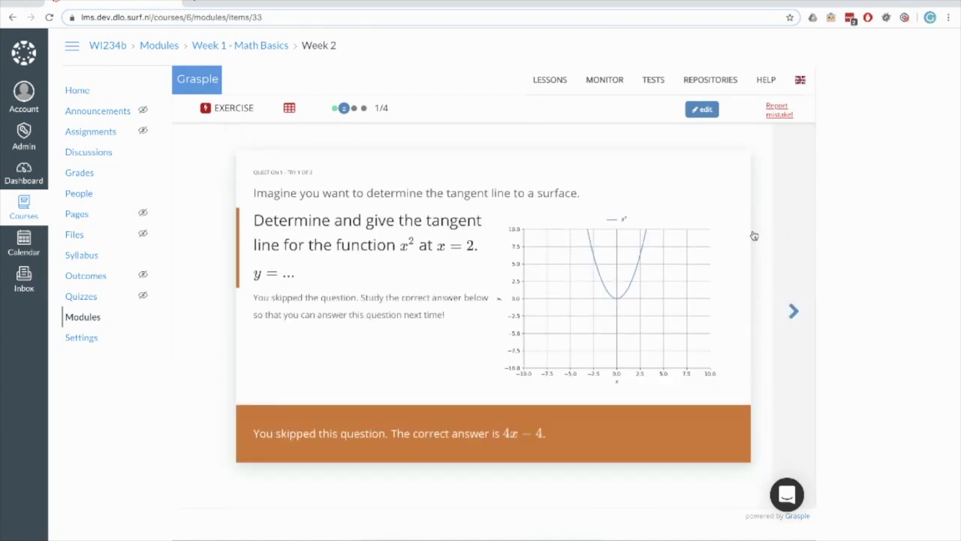
pyautogui.click(714, 182)
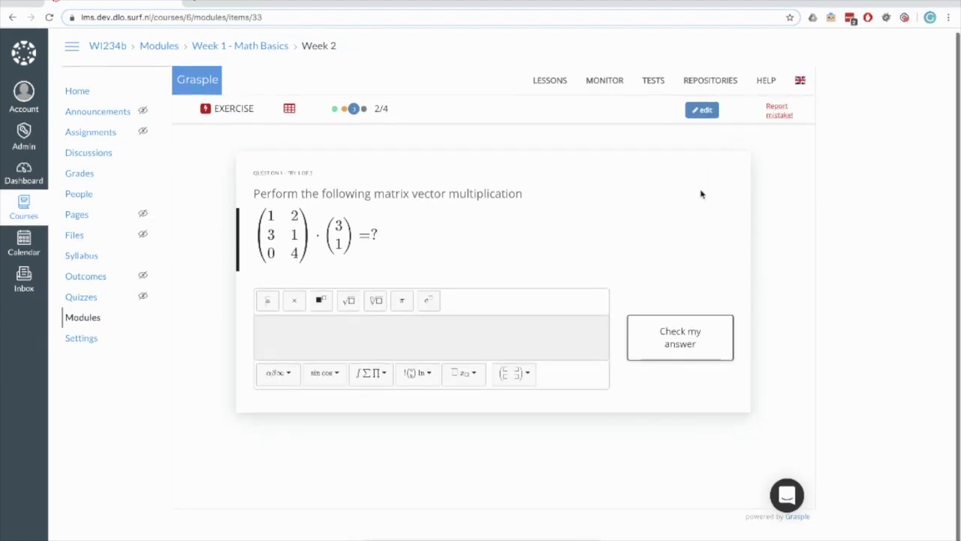
pyautogui.click(790, 235)
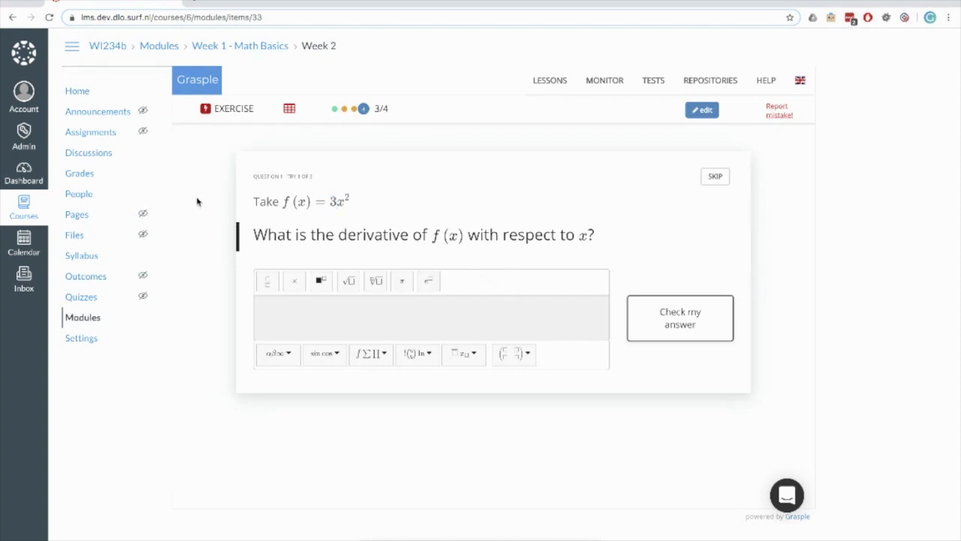
# Step: Leave the exercises and create a new course assignment named Week 1 Test
pyautogui.click(77, 92)
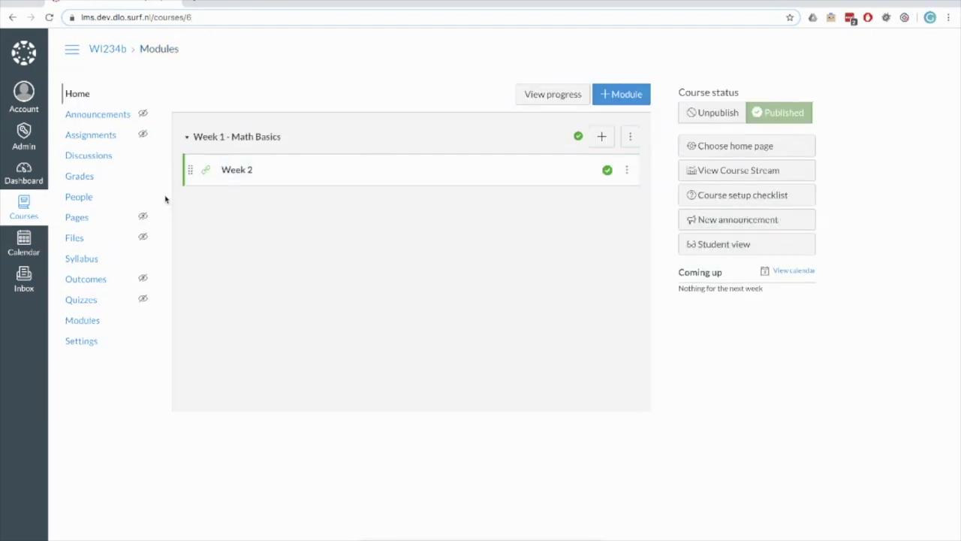
pyautogui.click(102, 137)
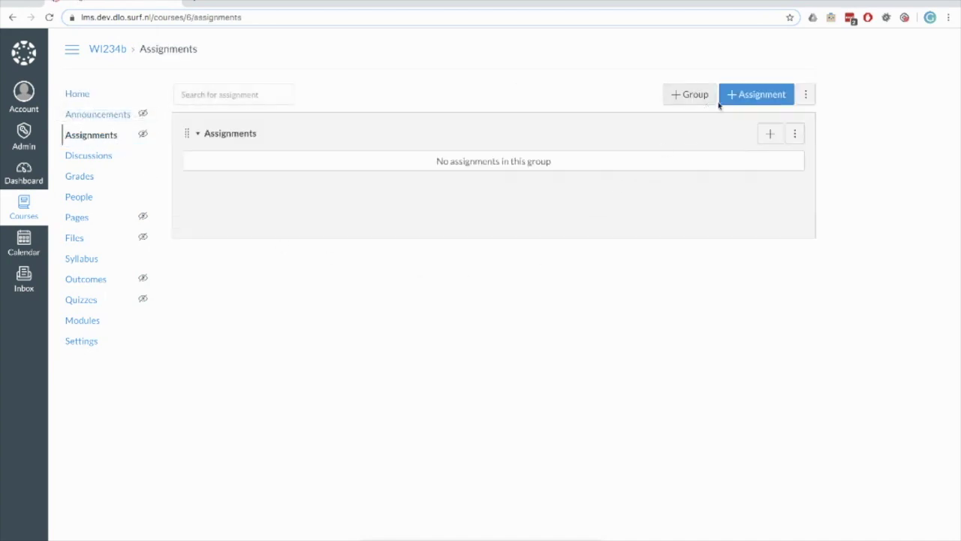
pyautogui.click(755, 96)
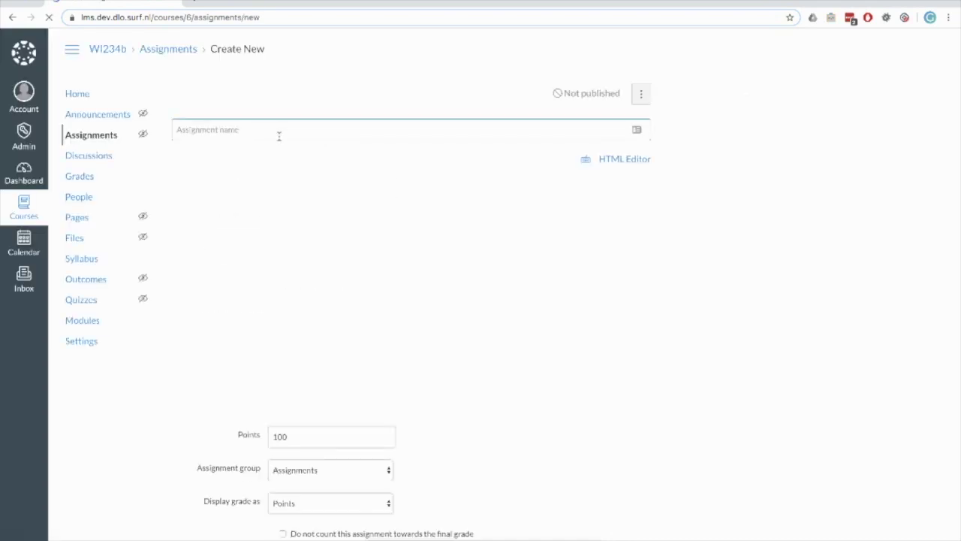
pyautogui.write('Wo')
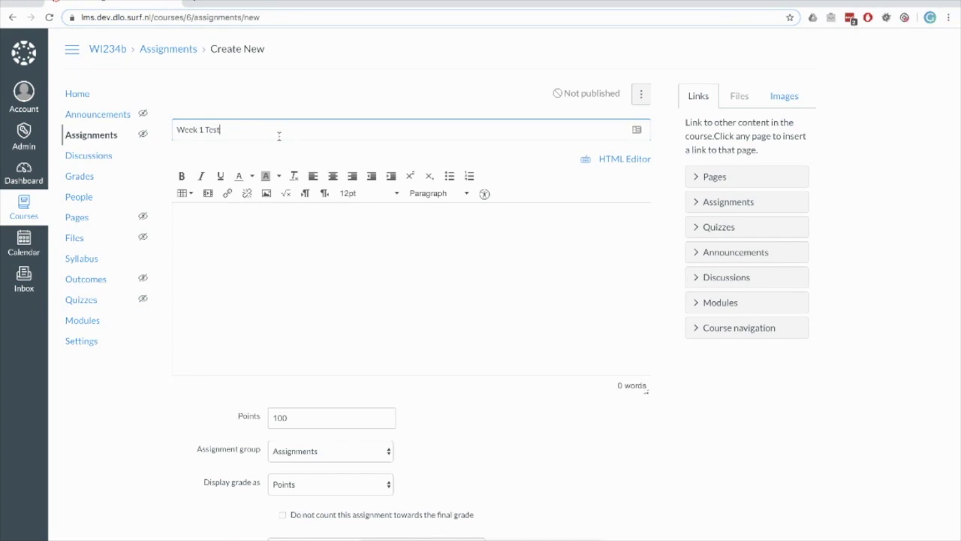
# Step: Set the assignment's submission type to External tool and choose Grasple - Tests (beta) as the tool
pyautogui.scroll(-4, 358, 175)
pyautogui.click(373, 346)
pyautogui.click(461, 346)
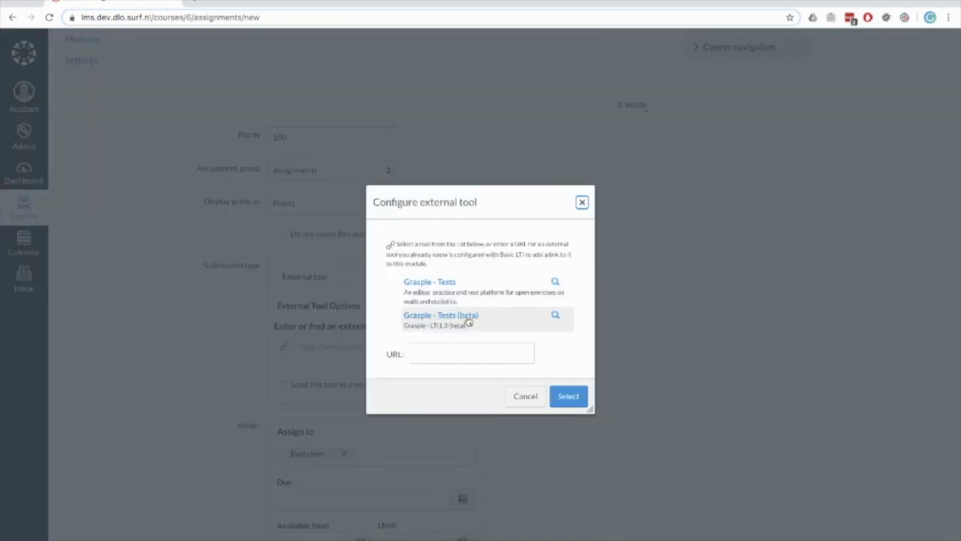
pyautogui.click(467, 320)
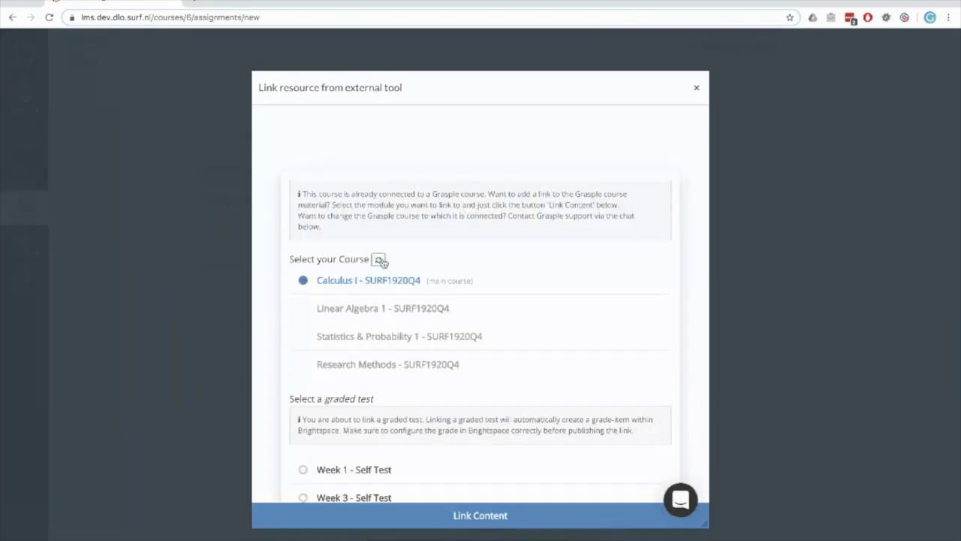
# Step: Link the graded test Week 1 - Self Test from Calculus I - SURF1920Q4 to the assignment, and save and publish it
pyautogui.scroll(-3, 481, 289)
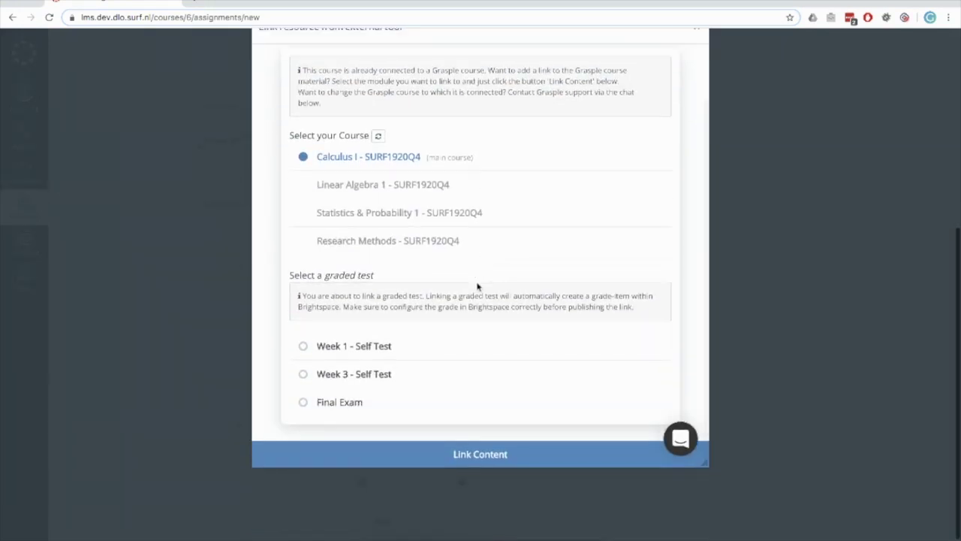
pyautogui.scroll(1, 472, 274)
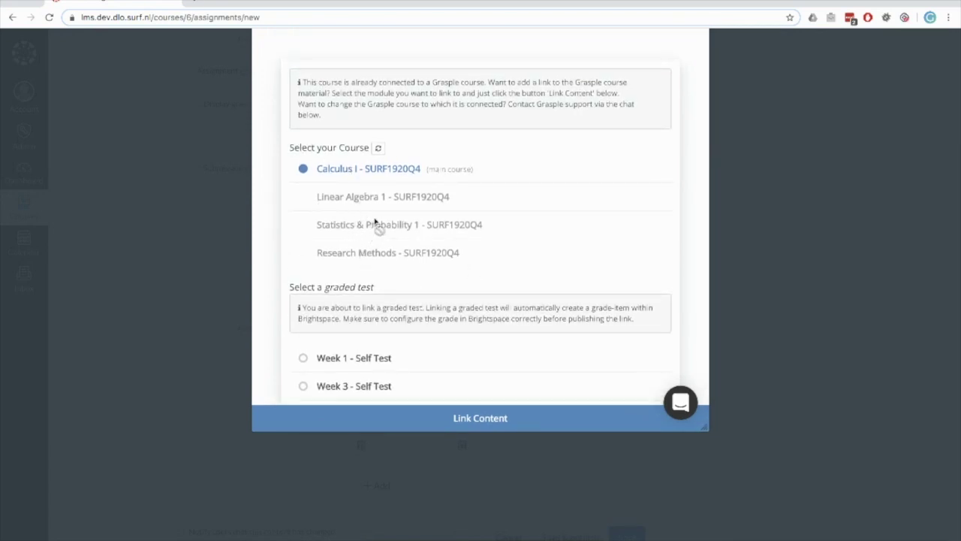
pyautogui.scroll(-1, 376, 196)
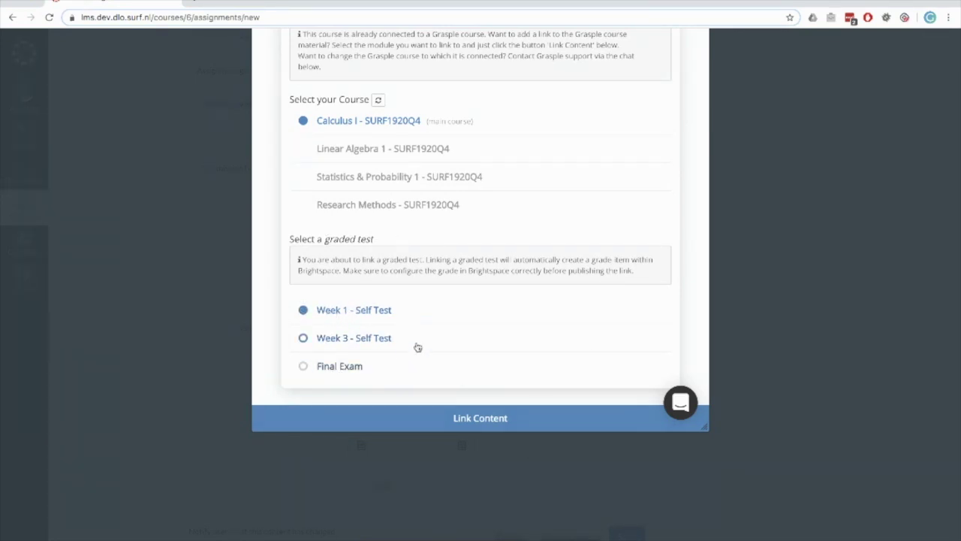
pyautogui.click(487, 421)
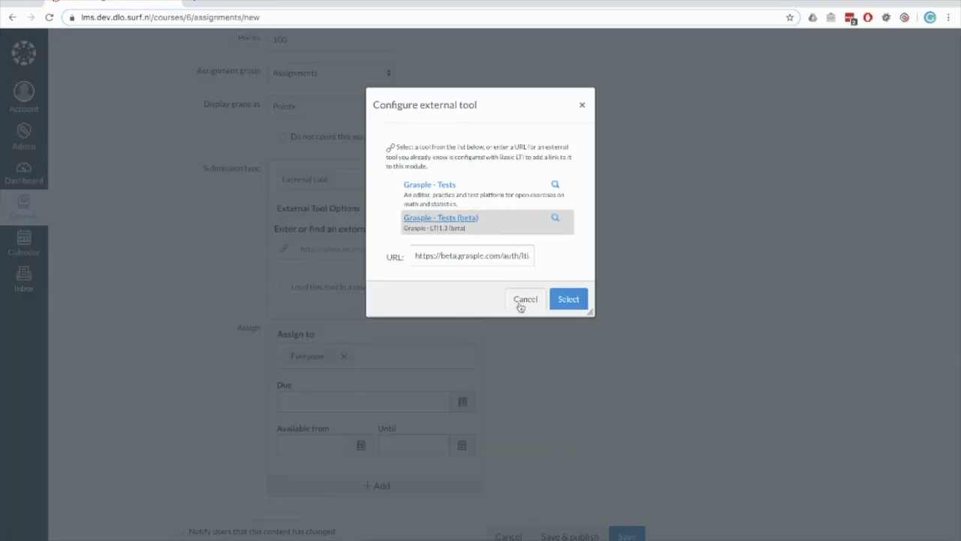
pyautogui.click(568, 304)
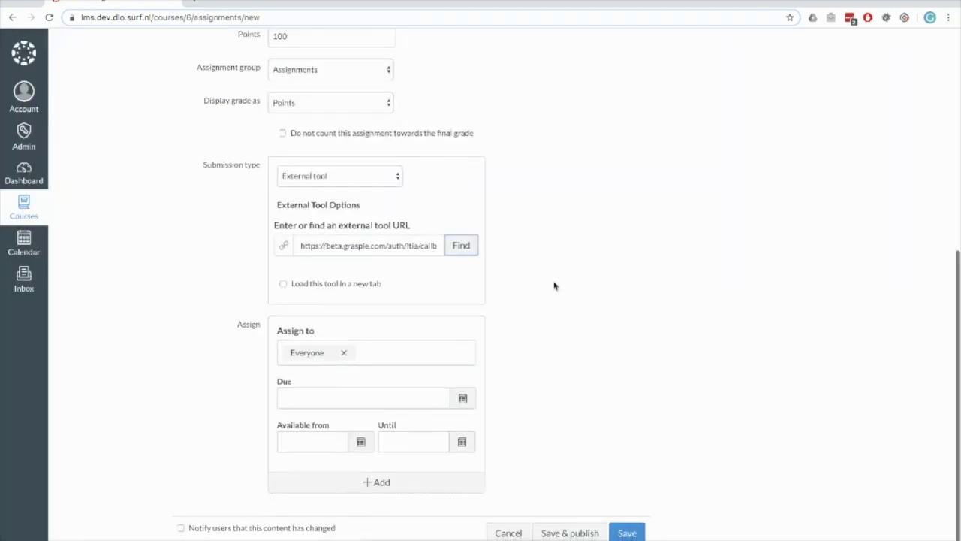
pyautogui.scroll(-1, 451, 286)
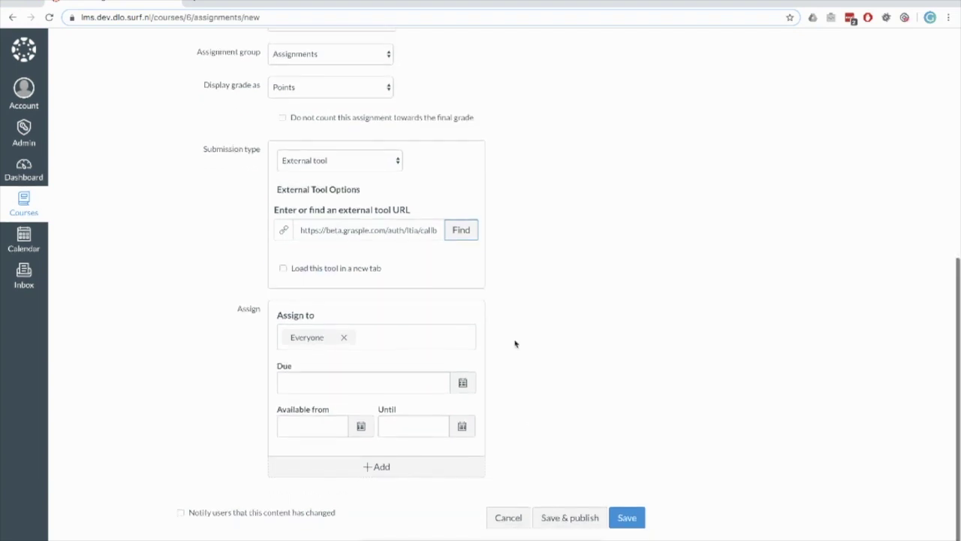
pyautogui.click(574, 521)
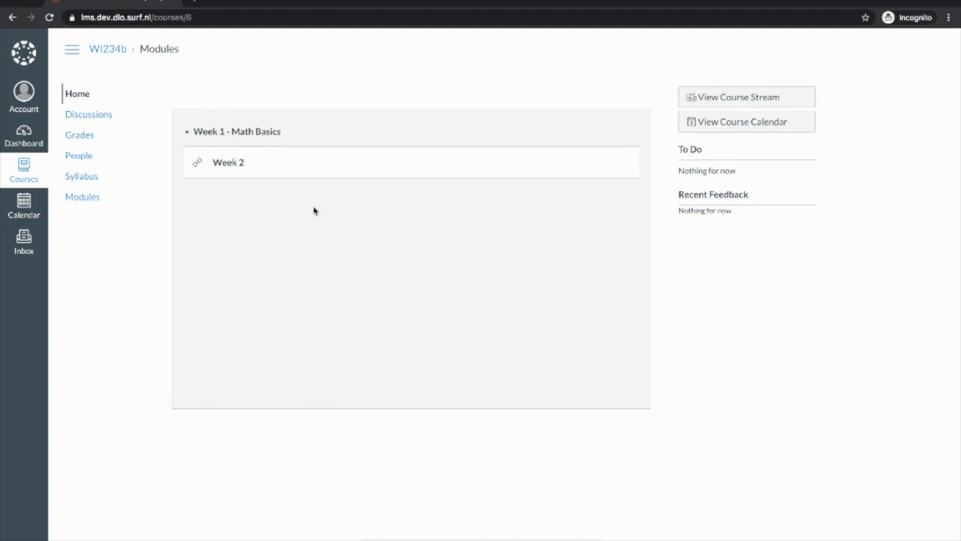
# Step: In the student's incognito window, reload the WI234b course and open the Week 1 Test assignment
pyautogui.click(111, 55)
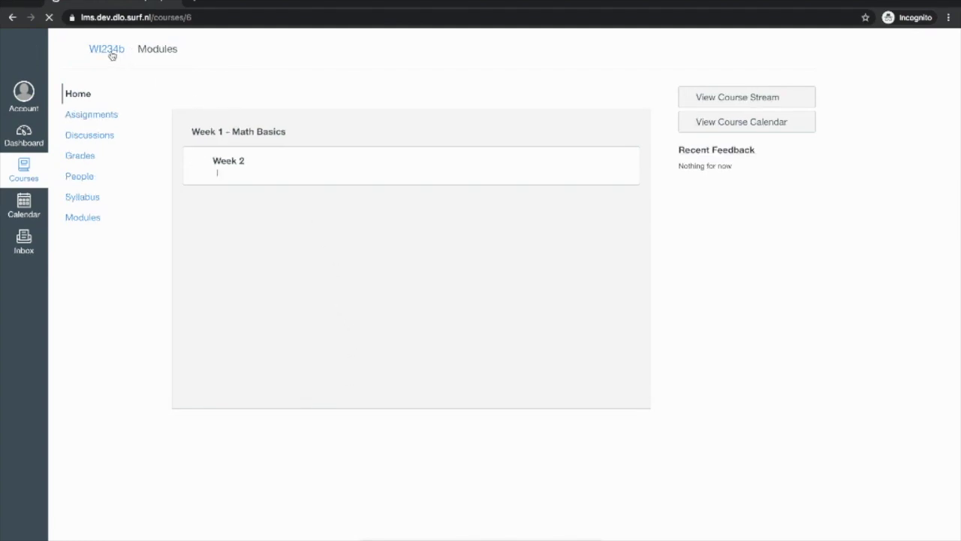
pyautogui.click(90, 118)
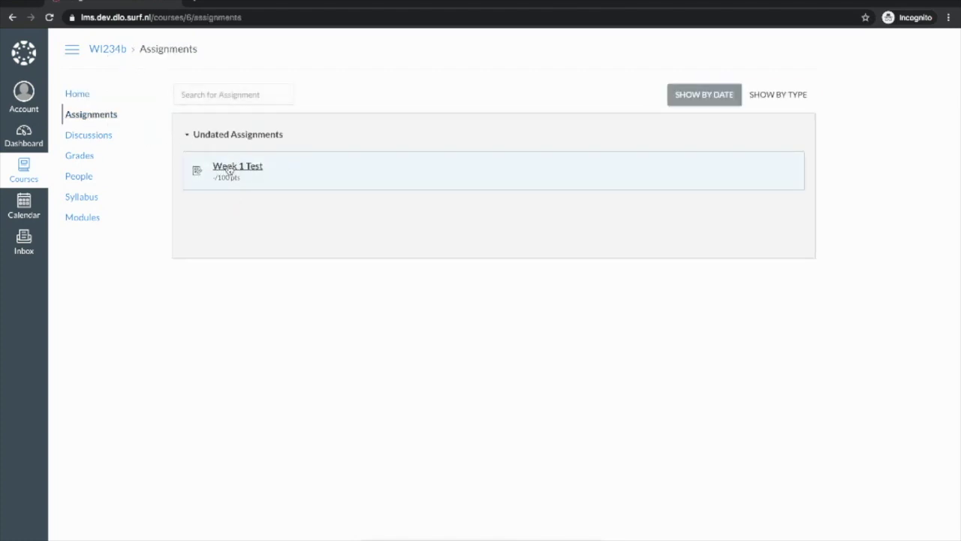
pyautogui.click(229, 171)
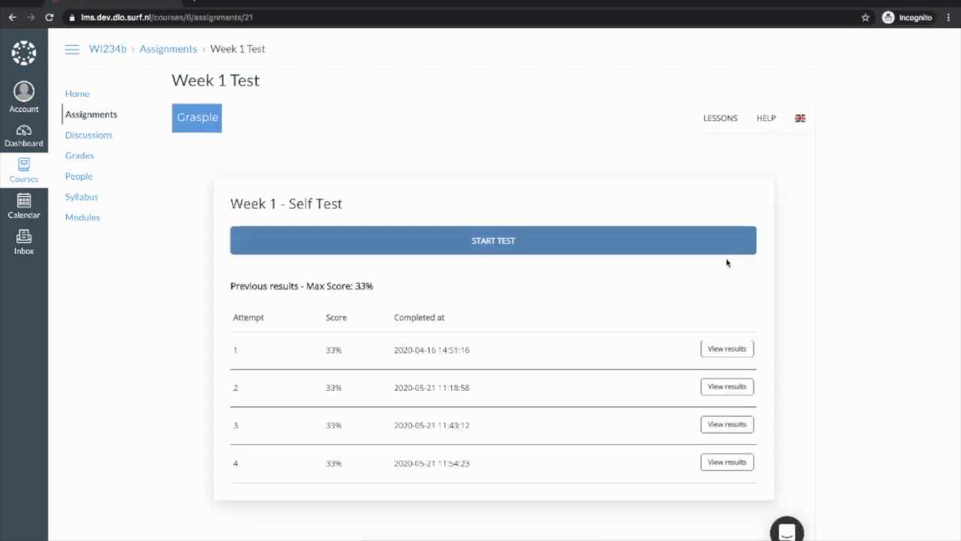
# Step: Start the Week 1 - Self Test and save 6x as the answer to the first question
pyautogui.click(429, 248)
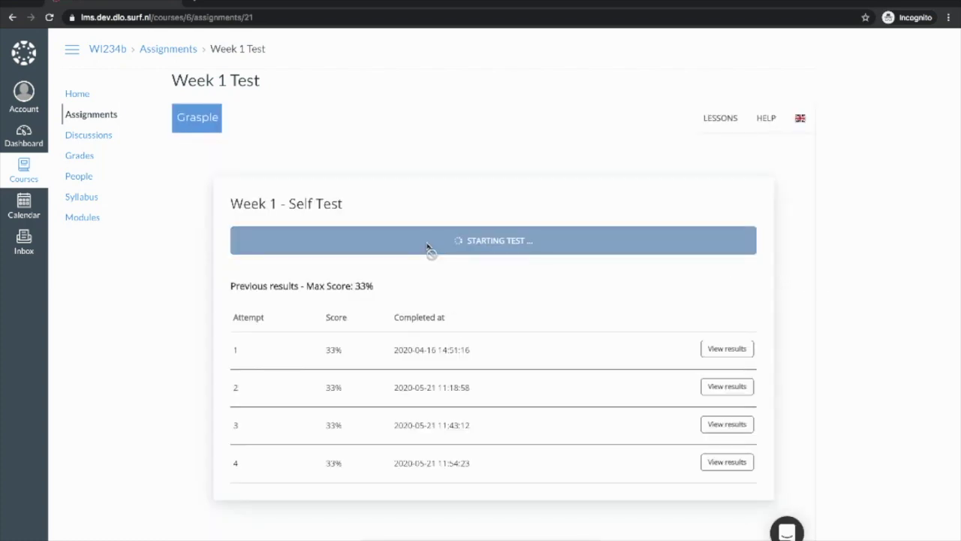
pyautogui.click(341, 354)
pyautogui.write('6x')
pyautogui.click(662, 342)
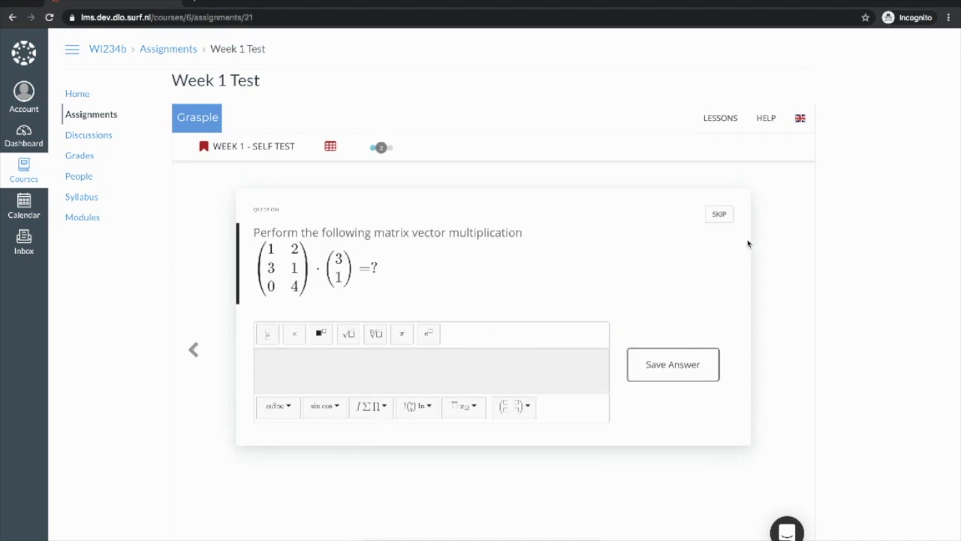
# Step: Skip the remaining two questions and submit the test, and review how the first two questions were answered
pyautogui.click(719, 216)
pyautogui.click(719, 216)
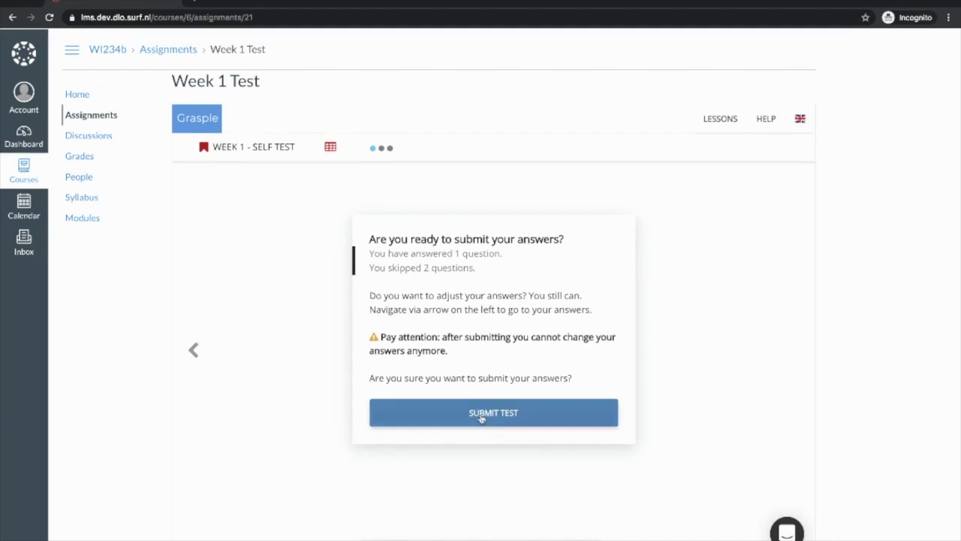
pyautogui.click(480, 414)
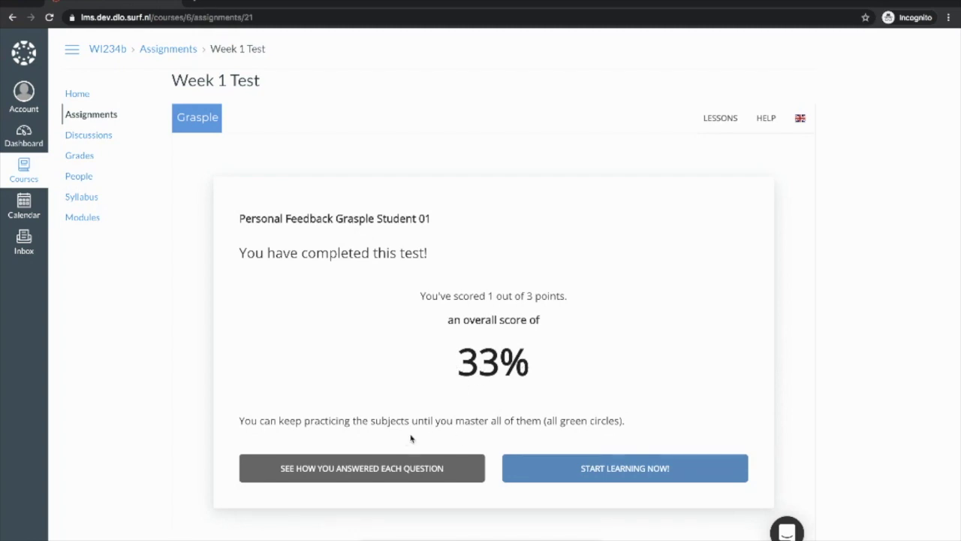
pyautogui.click(373, 470)
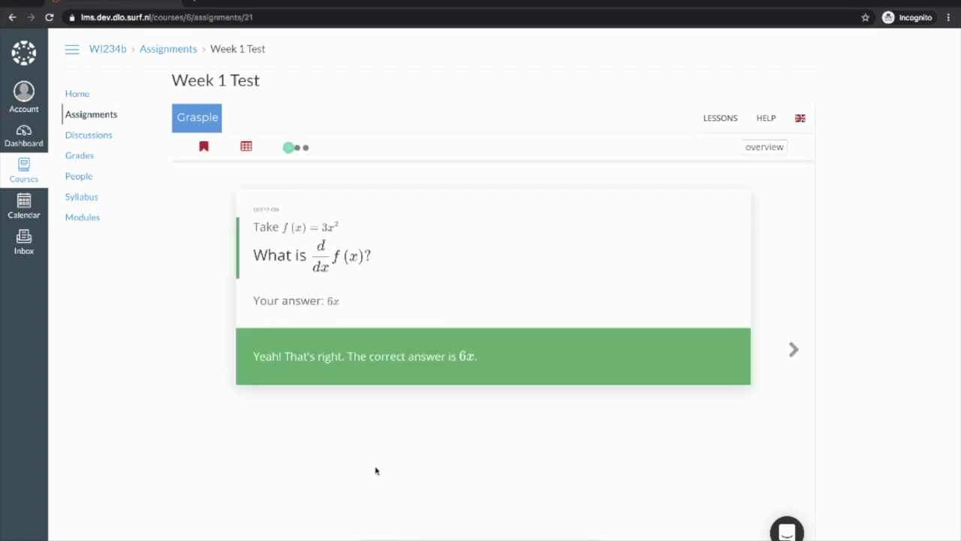
pyautogui.click(794, 275)
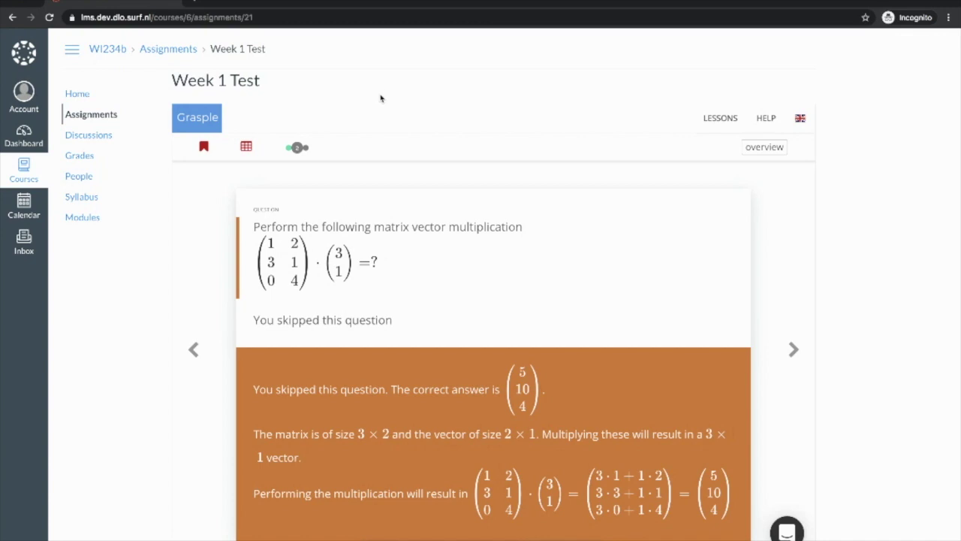
# Step: Switch back to the teacher's browser window and check the student's Week 1 Test score in the course gradebook
pyautogui.hotkey('alt', 'Tab')
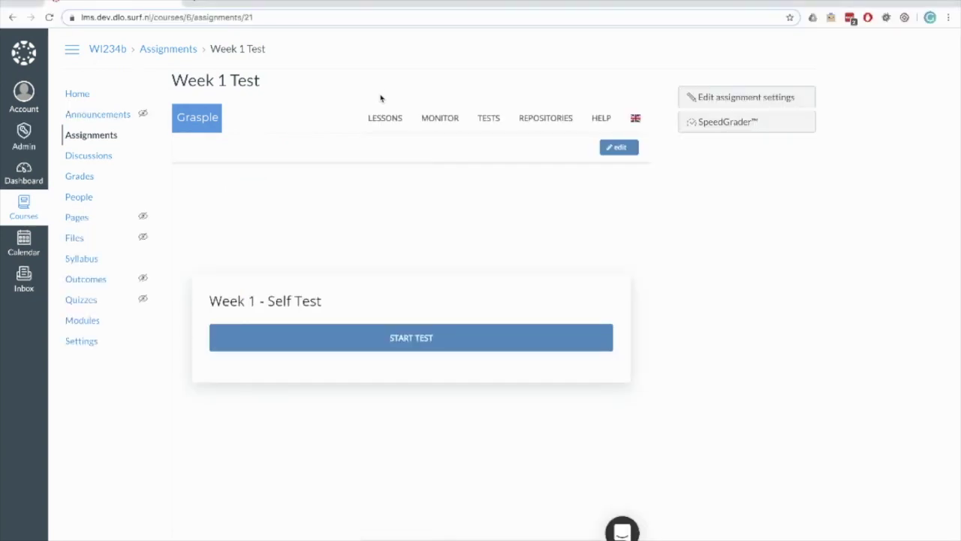
pyautogui.click(83, 181)
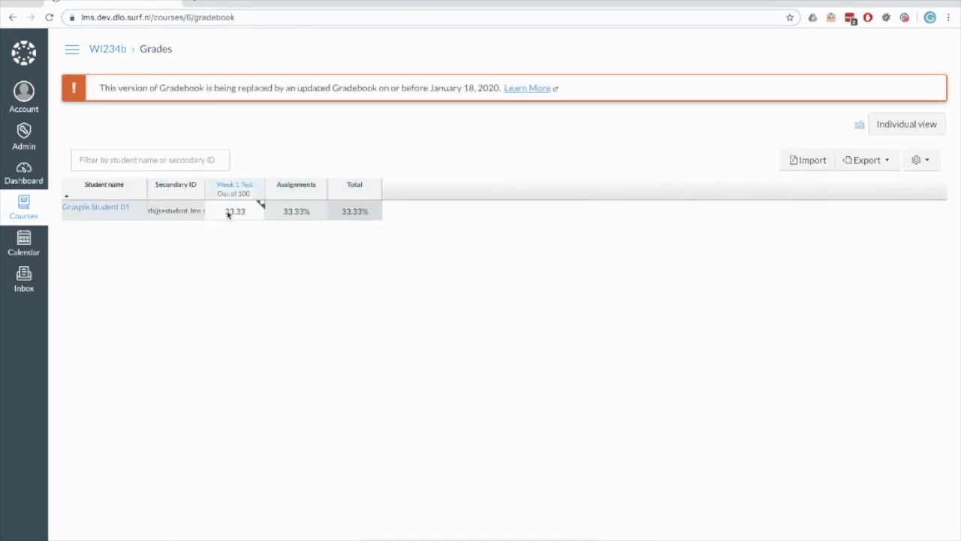
pyautogui.click(244, 215)
pyautogui.press('Return')
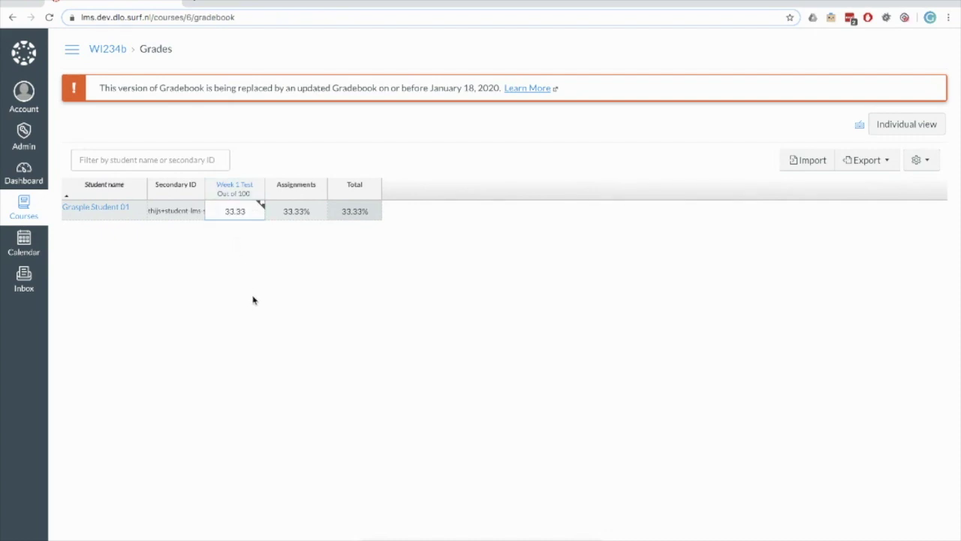